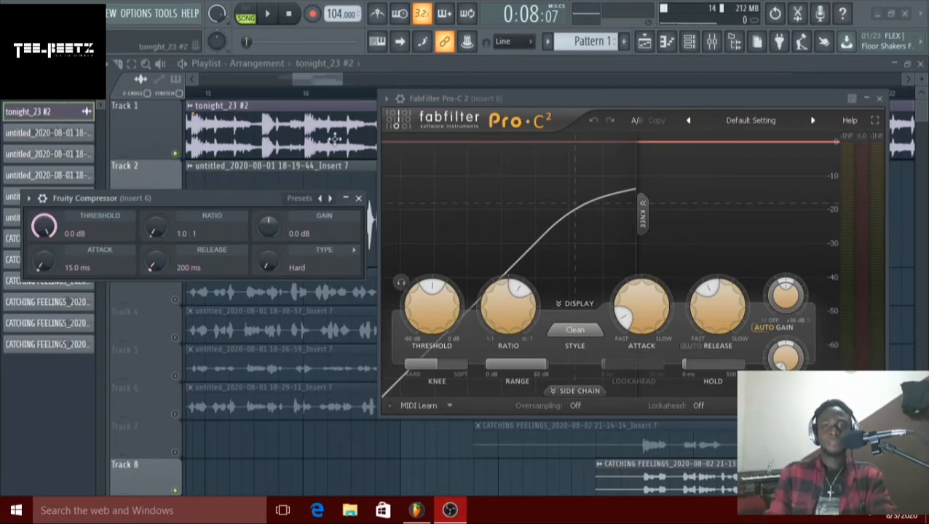
Bring the playlist to the front and place the playhead just before the Track 2 vocal begins, ahead of bar 15.
left_click(308, 136)
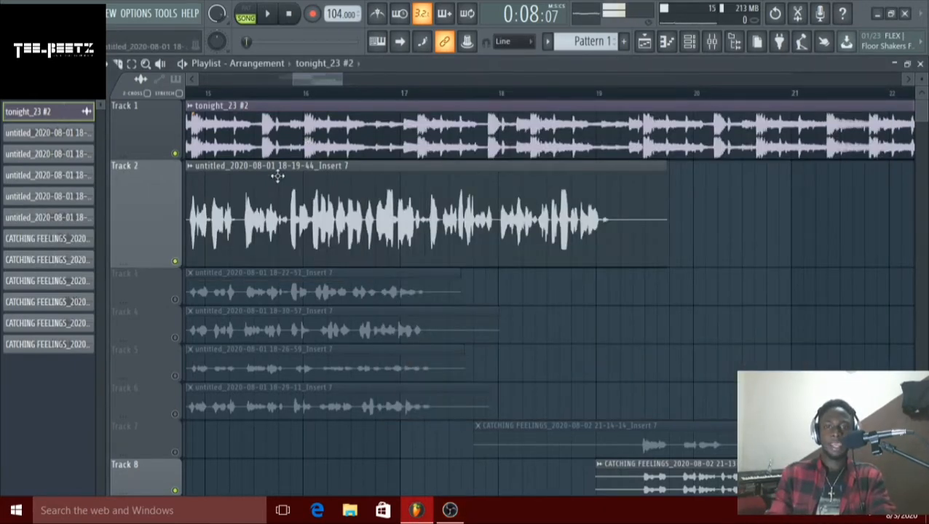
mouse_move(315, 84)
left_mouse_down()
mouse_move(264, 81)
mouse_move(312, 76)
left_mouse_up()
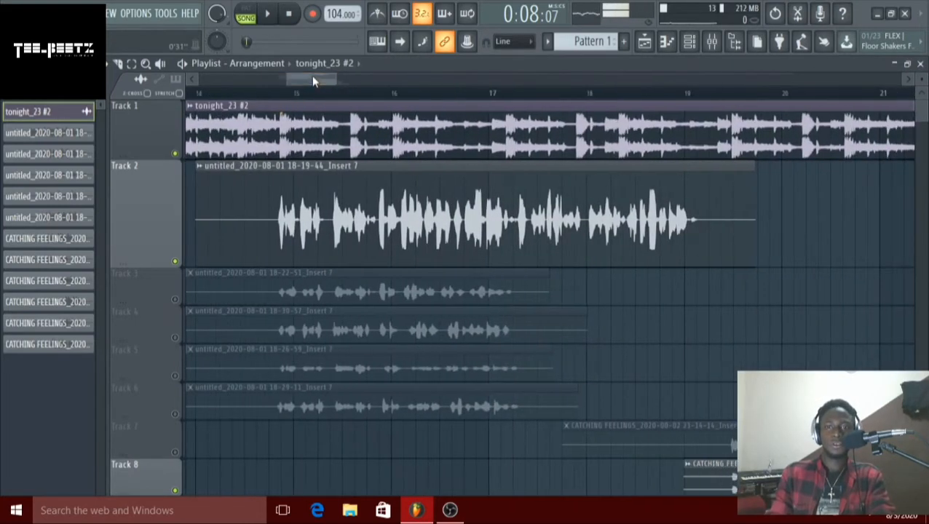
left_click(274, 94)
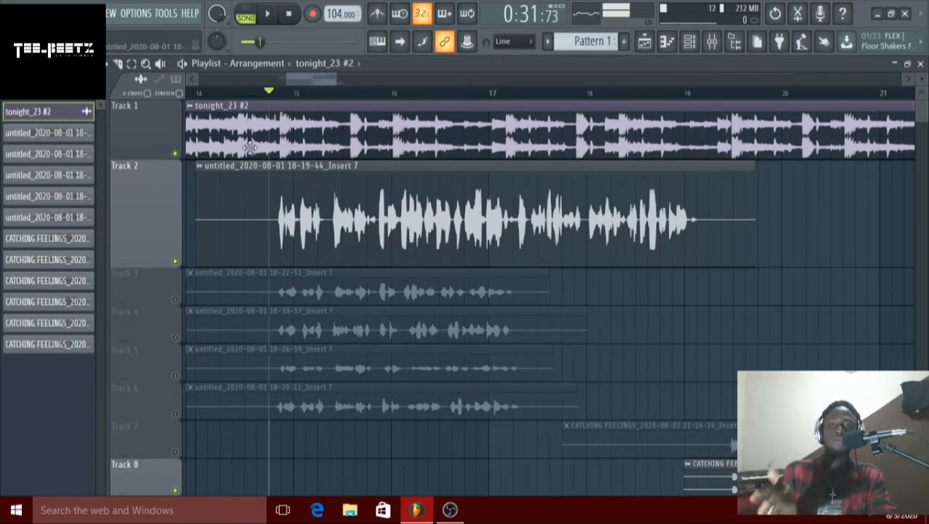
scroll(324, 79, "right", 3)
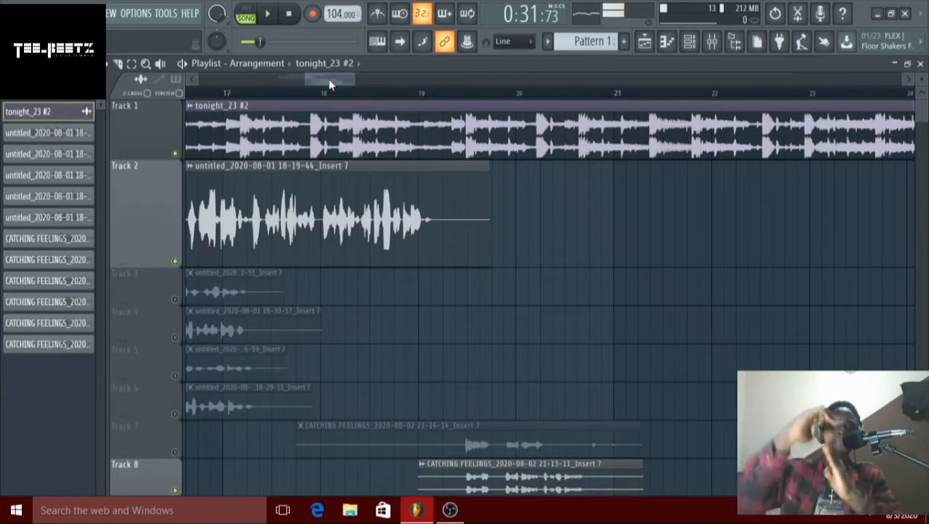
Open Fruity Compressor and FabFilter Pro-C 2 from mixer Insert 6, and close the mixer so both plugins sit over the playlist.
left_click(714, 43)
left_click(714, 42)
left_click(720, 45)
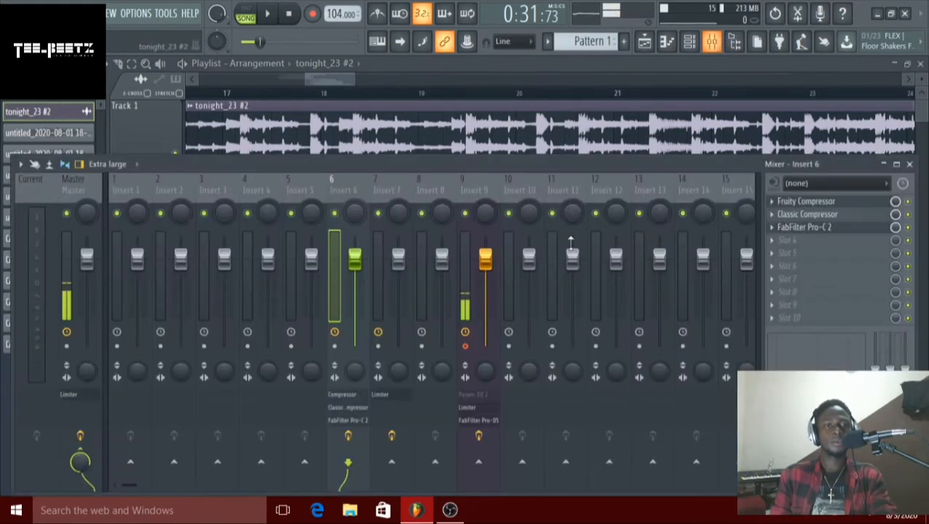
left_click(349, 393)
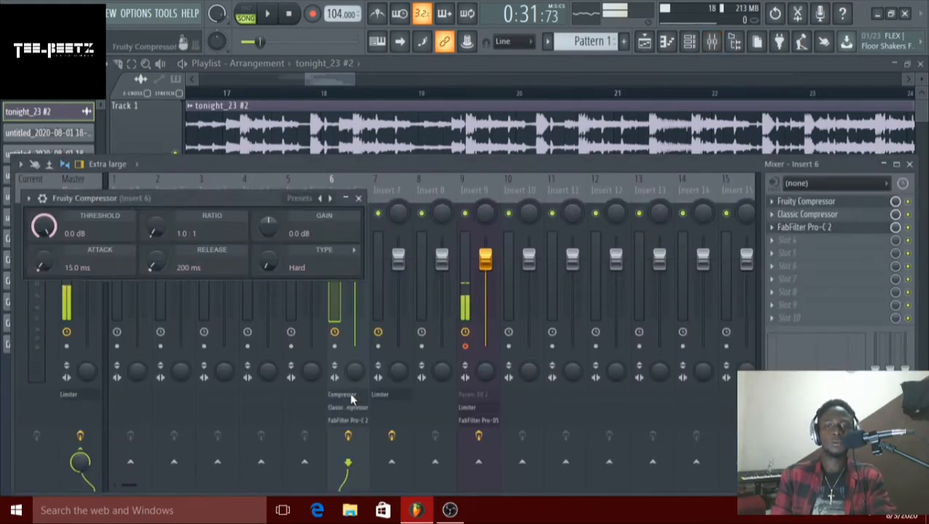
left_click(351, 397)
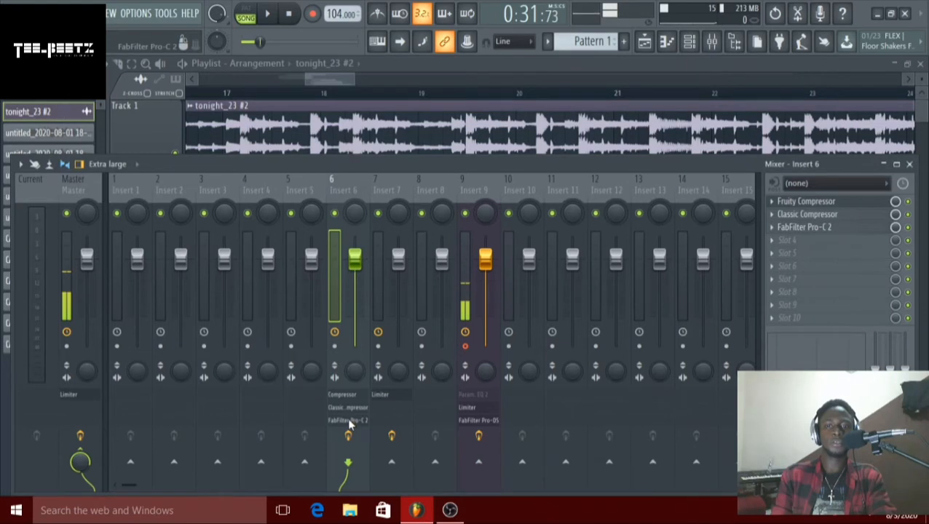
left_click(349, 420)
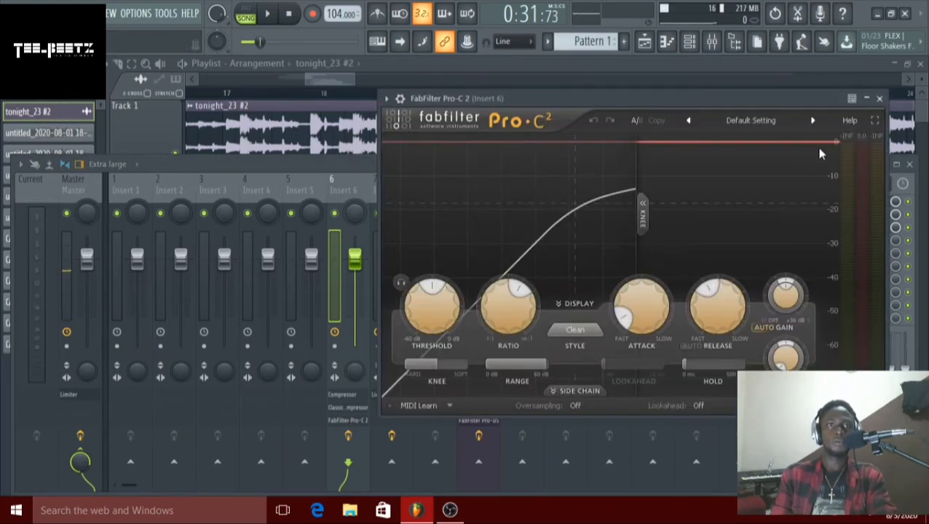
left_click(910, 165)
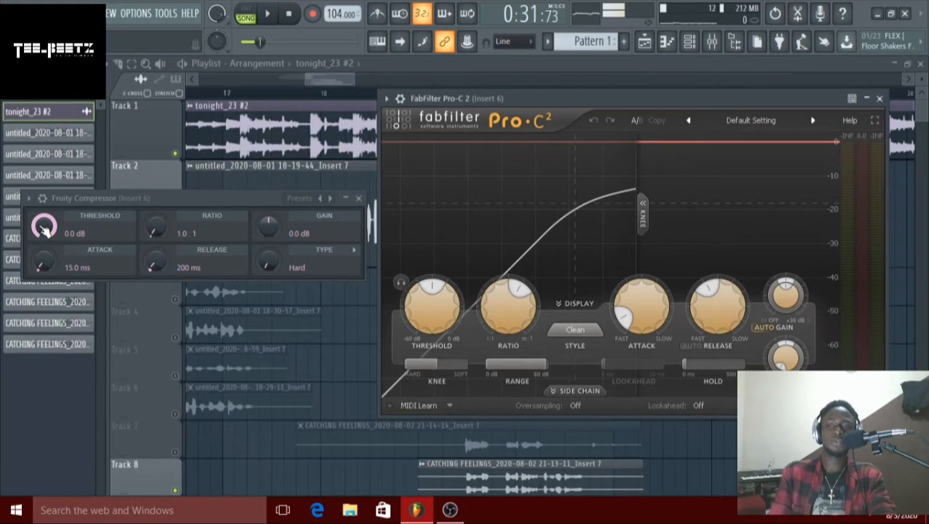
Lower the Fruity Compressor threshold to -12.0 dB as a demonstration and return it to 0.0 dB.
left_click_drag(45, 230, 45, 258)
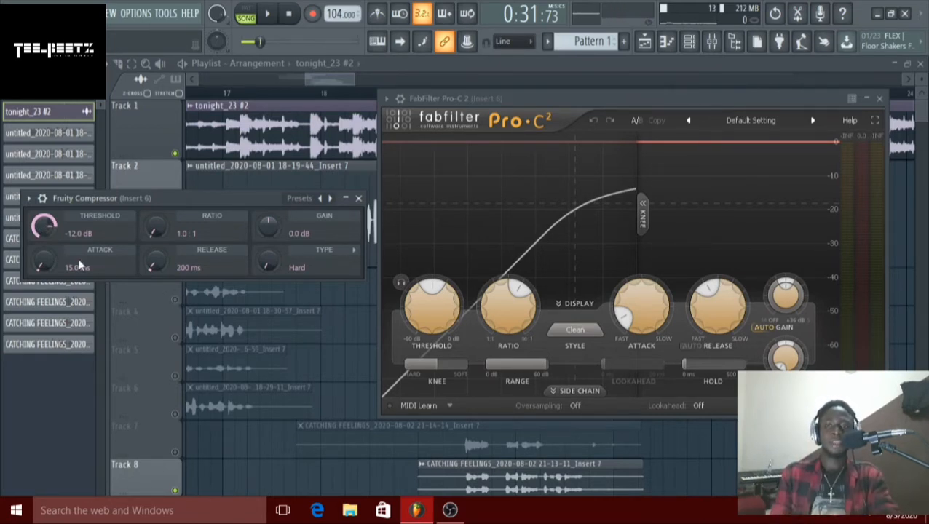
left_click_drag(51, 230, 51, 204)
left_click_drag(569, 104, 560, 106)
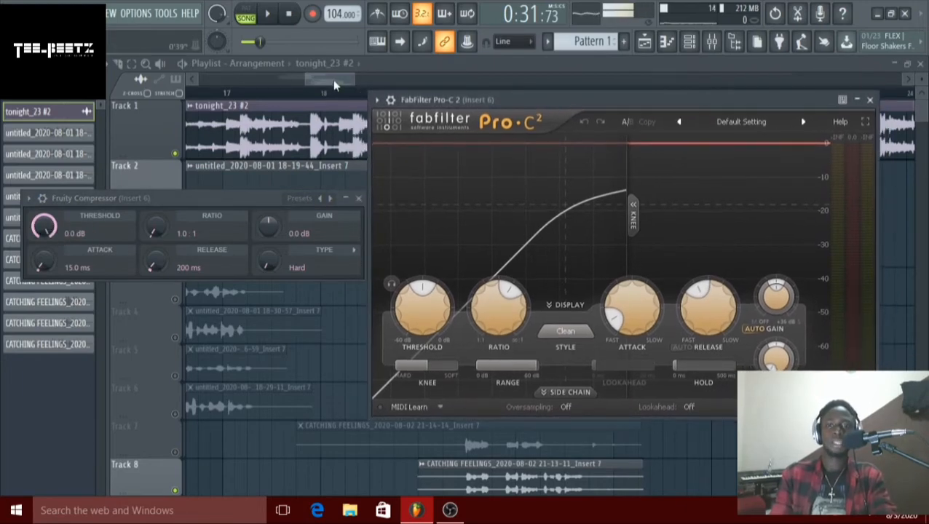
Play the Track 2 vocal together with the Track 1 beat from the playhead, and stop near the vocal's end.
left_click_drag(329, 79, 313, 84)
left_click_drag(231, 119, 204, 104)
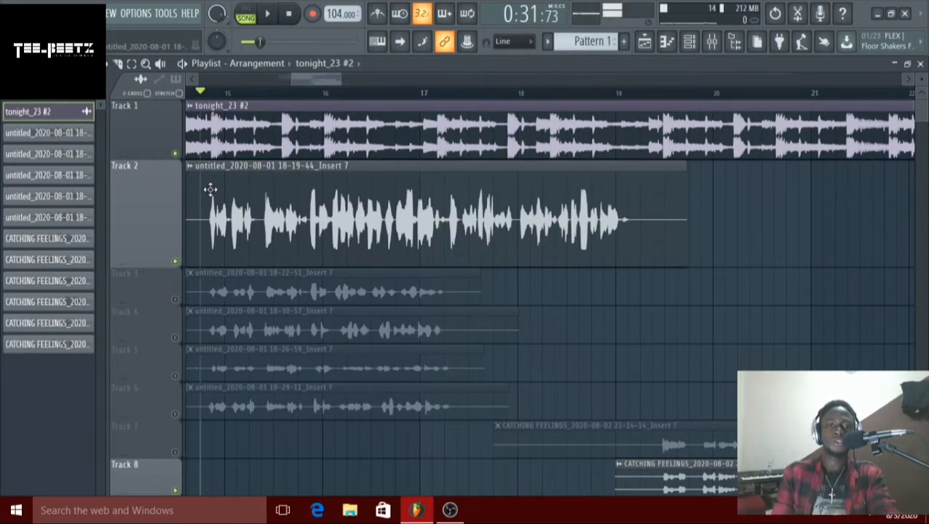
key("space")
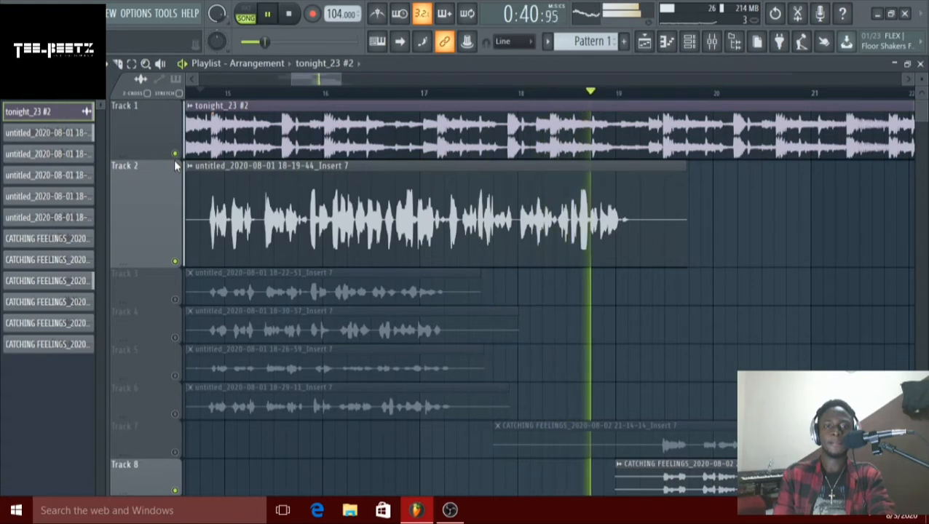
key("space")
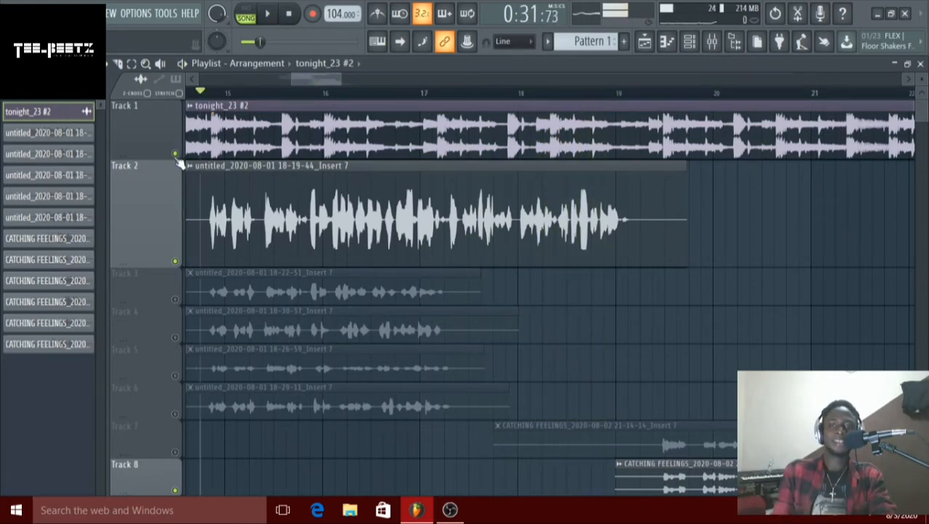
Mute the Track 1 beat and play the Track 2 vocal on its own from its beginning.
left_click(174, 154)
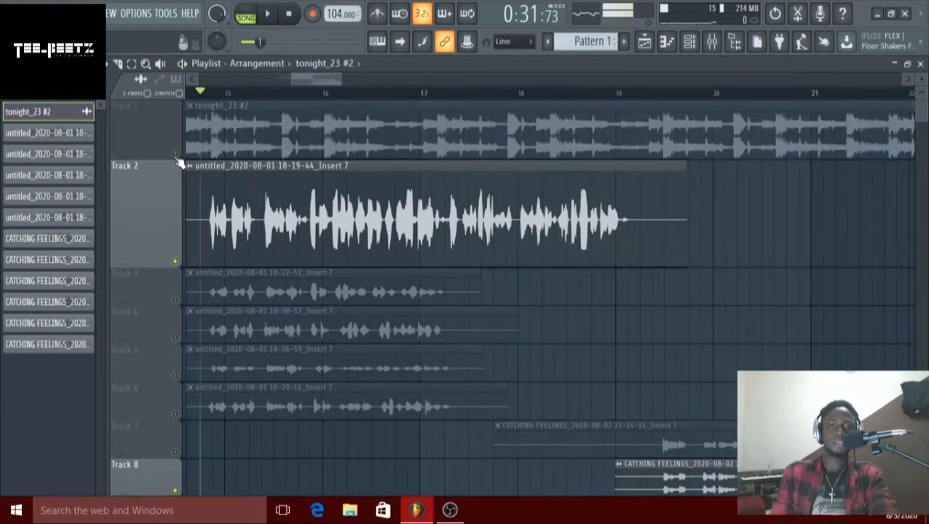
left_click(530, 95)
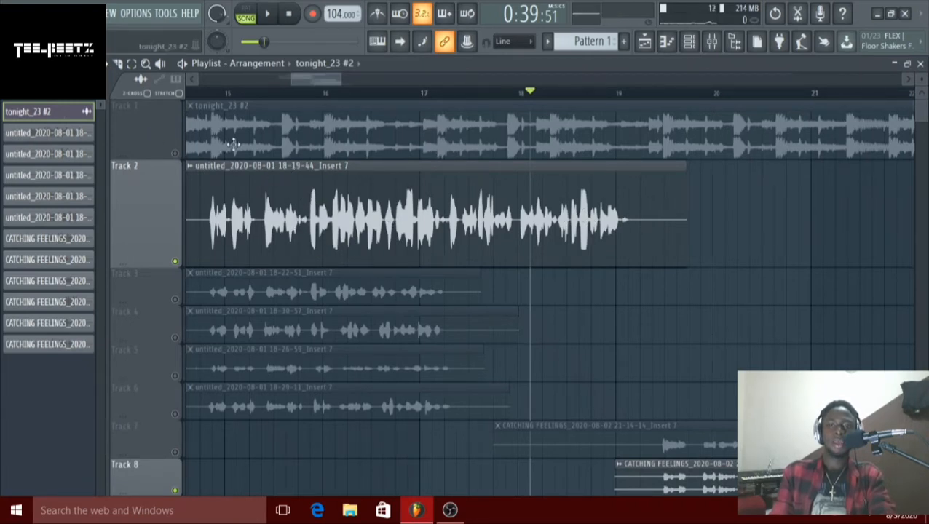
left_click(204, 94)
key("space")
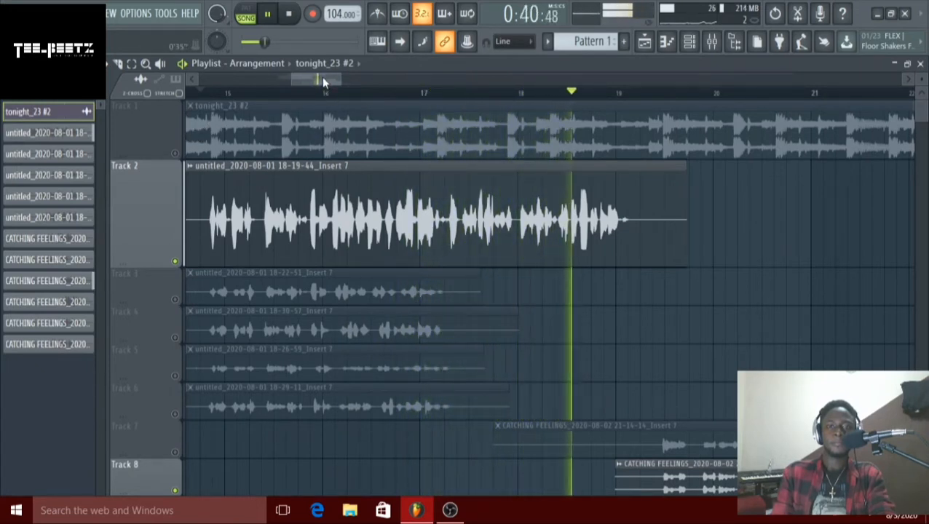
key("space")
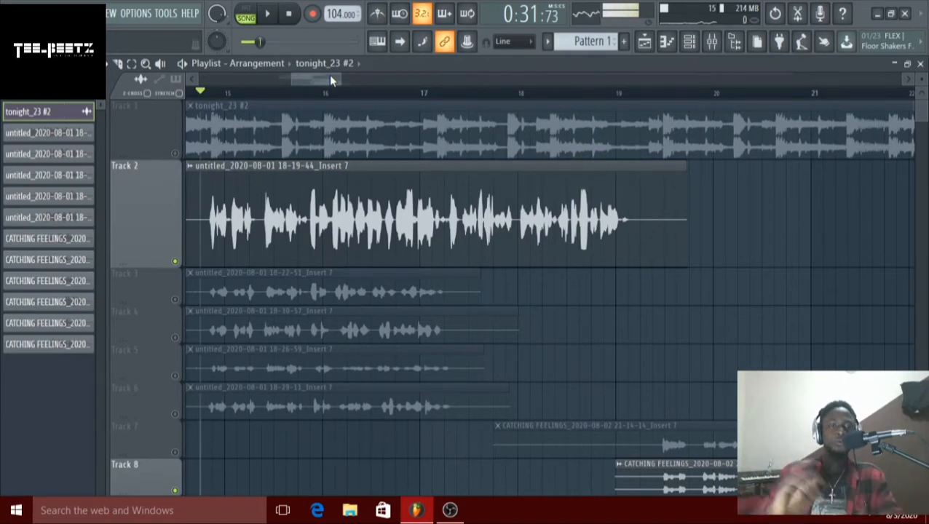
Reopen Fruity Compressor and FabFilter Pro-C 2 from Insert 6, move Pro-C 2 over the playlist, and close the mixer.
left_click(713, 42)
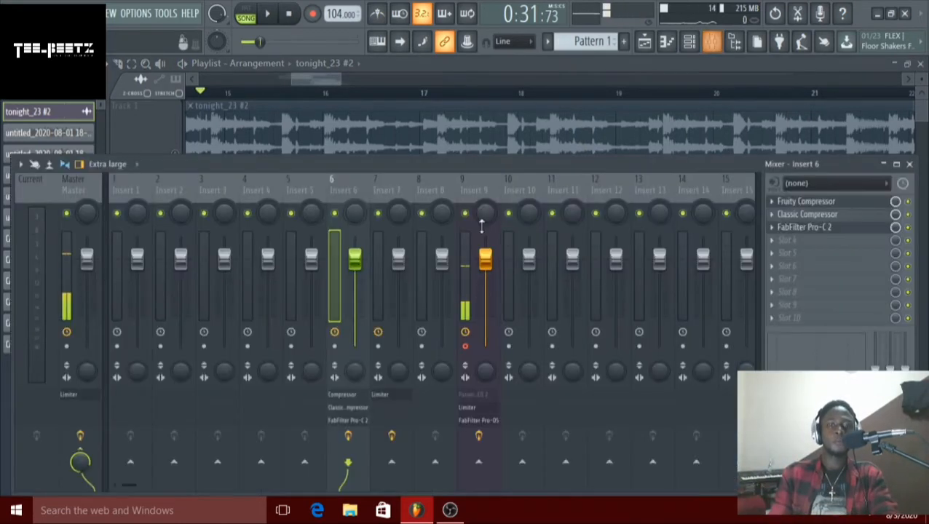
left_click(346, 397)
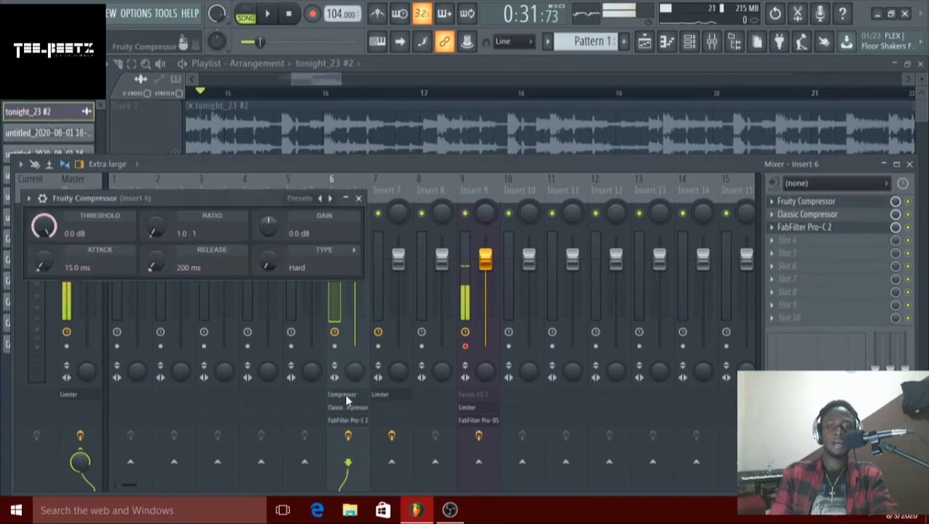
left_click(351, 425)
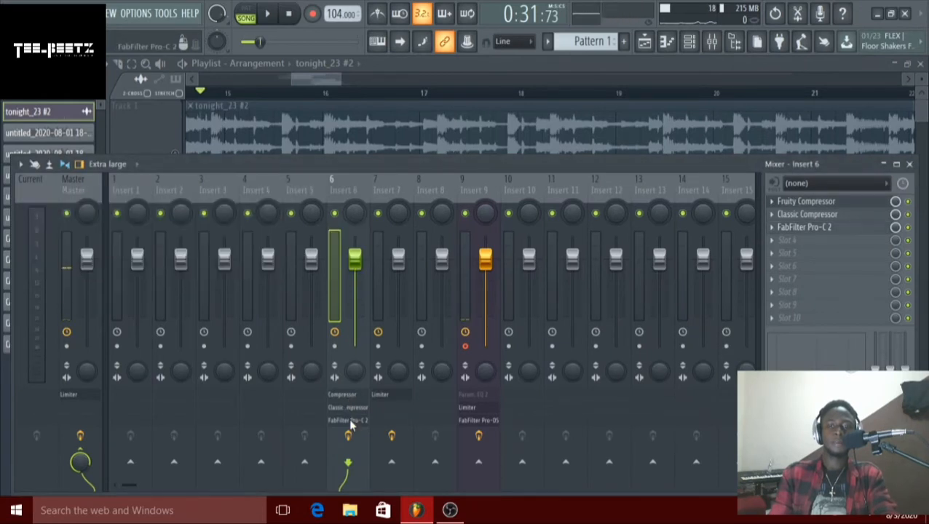
left_click(351, 423)
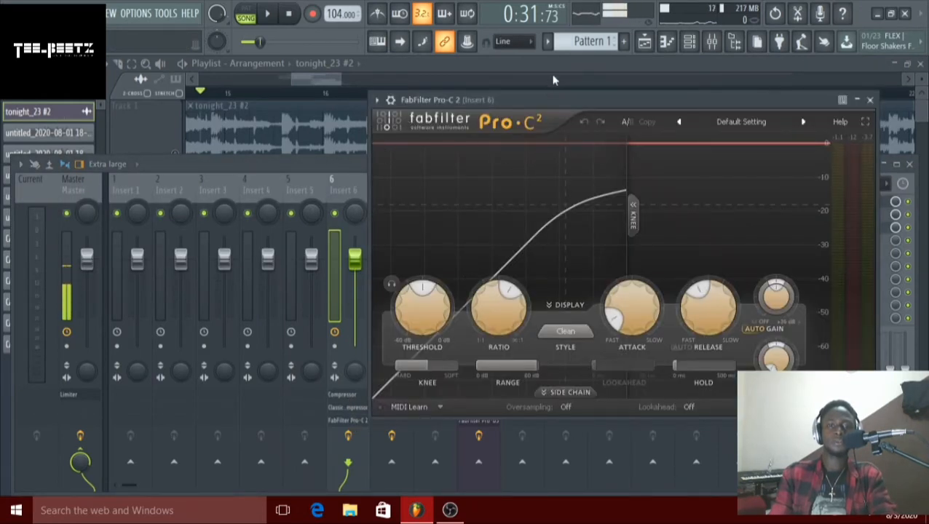
left_click_drag(549, 99, 460, 84)
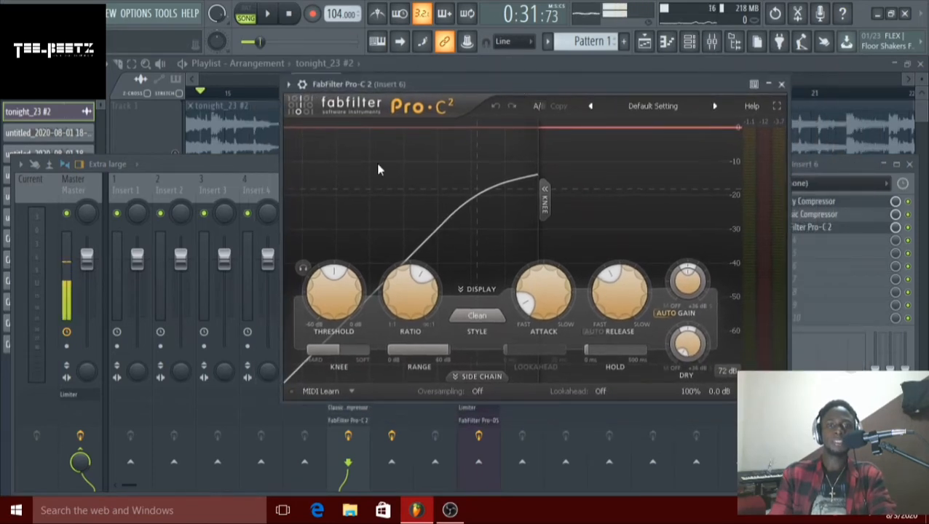
left_click(912, 165)
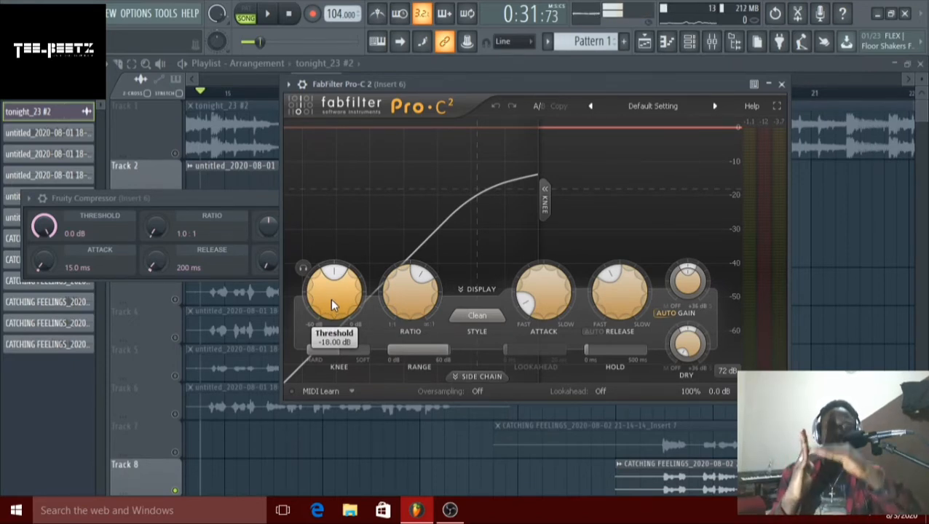
Play the vocal through Pro-C 2 with the threshold at -18.00 dB to examine the gain reduction.
key("space")
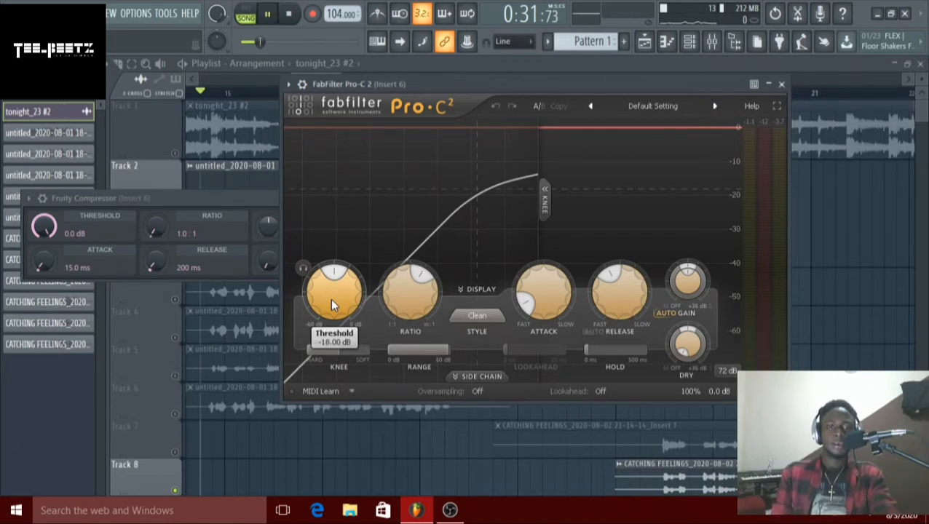
left_click_drag(331, 299, 331, 295)
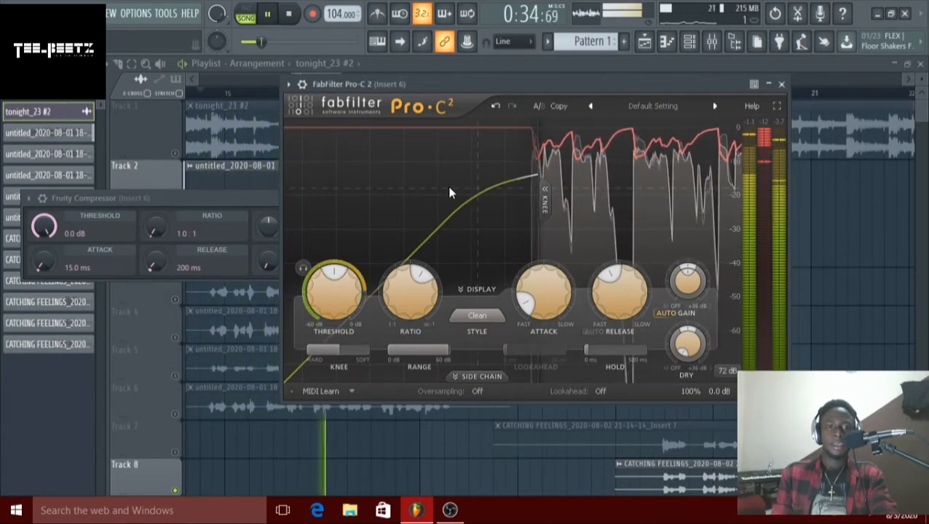
key("space")
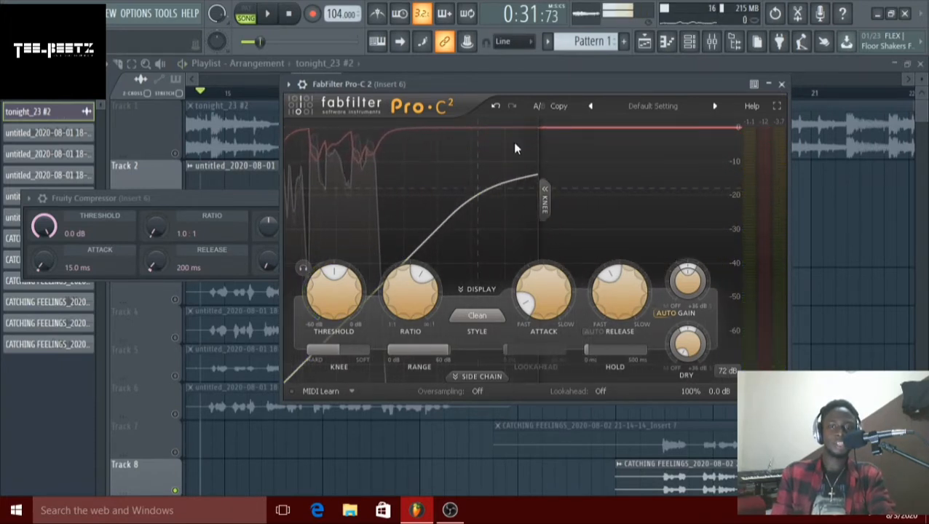
Raise the Pro-C 2 threshold to about -7 dB and play the vocal to compare the compression.
mouse_move(337, 285)
left_click_drag(334, 278, 345, 266)
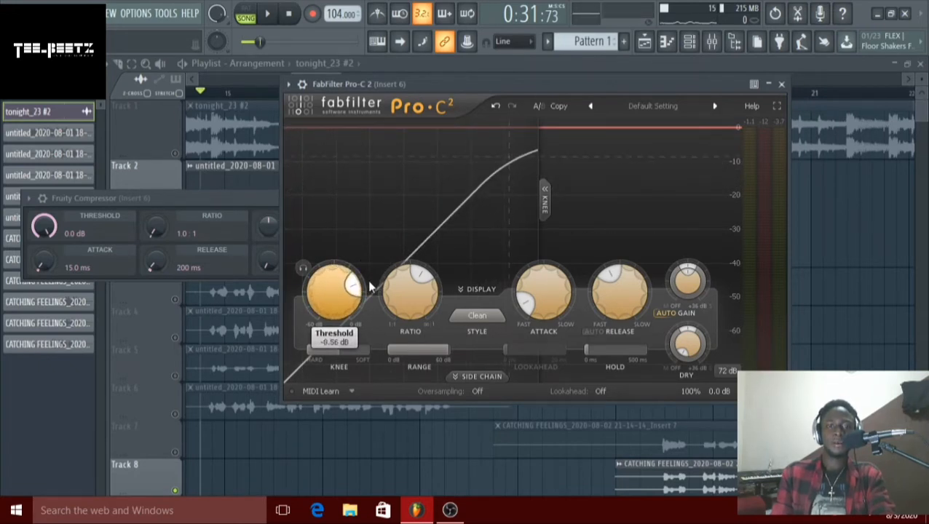
left_click_drag(365, 290, 369, 290)
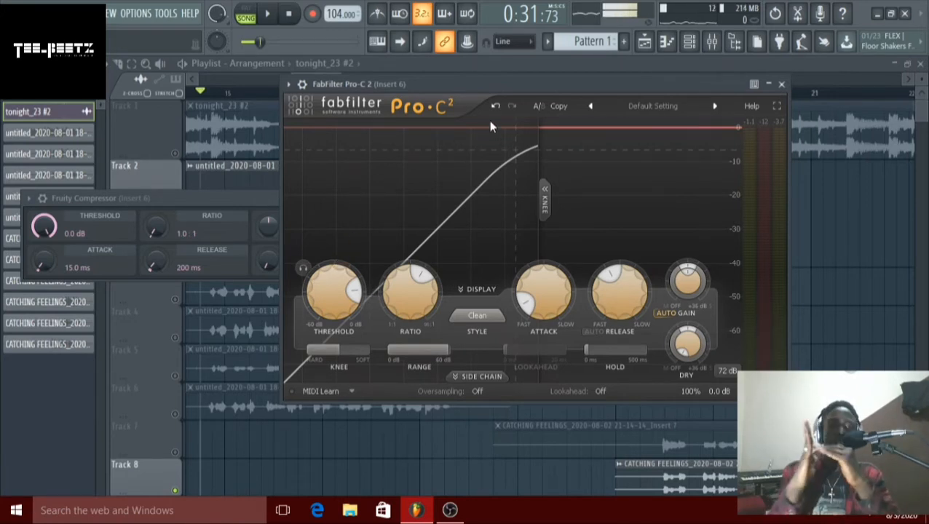
key("space")
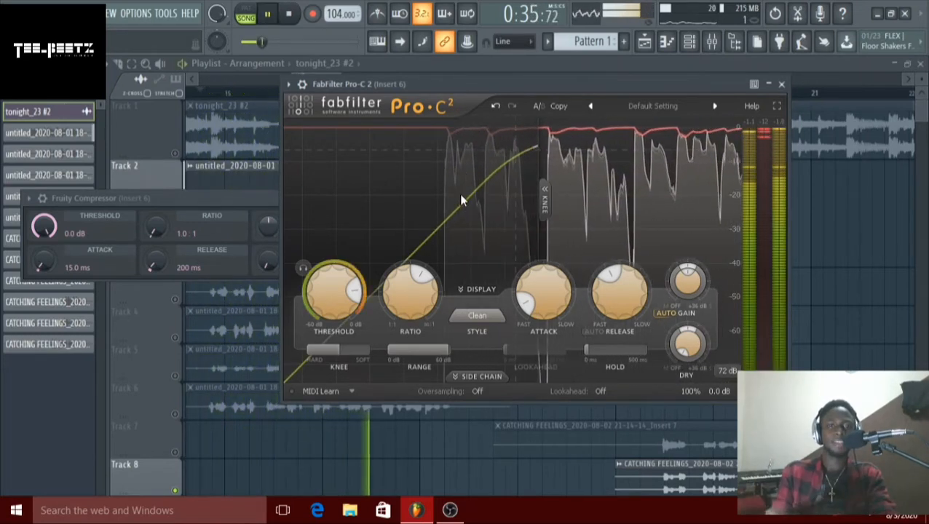
key("space")
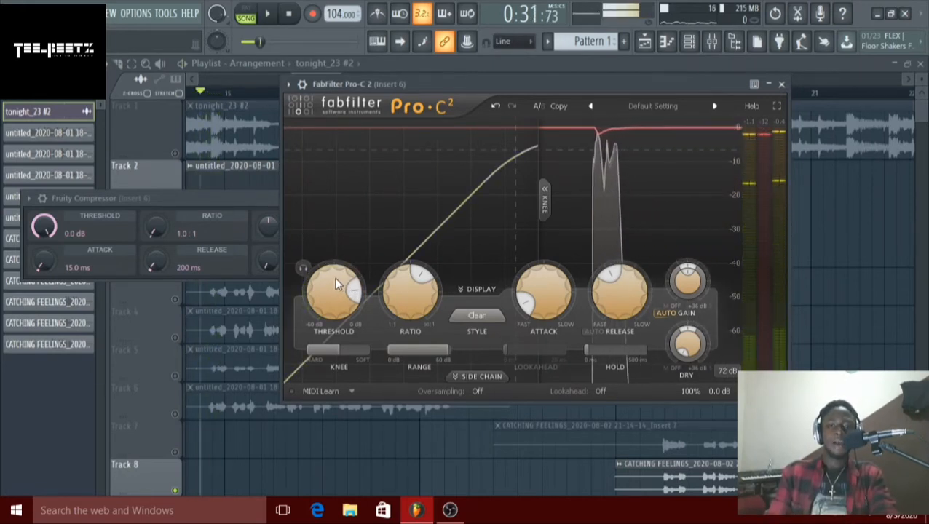
Lower the Pro-C 2 threshold to about -33 dB and play the vocal through the heavier compression.
left_click_drag(338, 280, 305, 302)
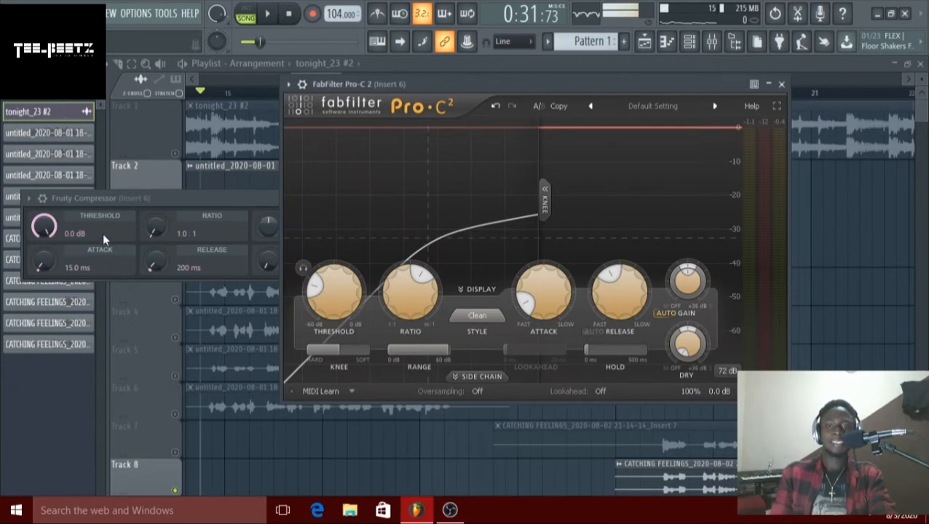
left_click(147, 203)
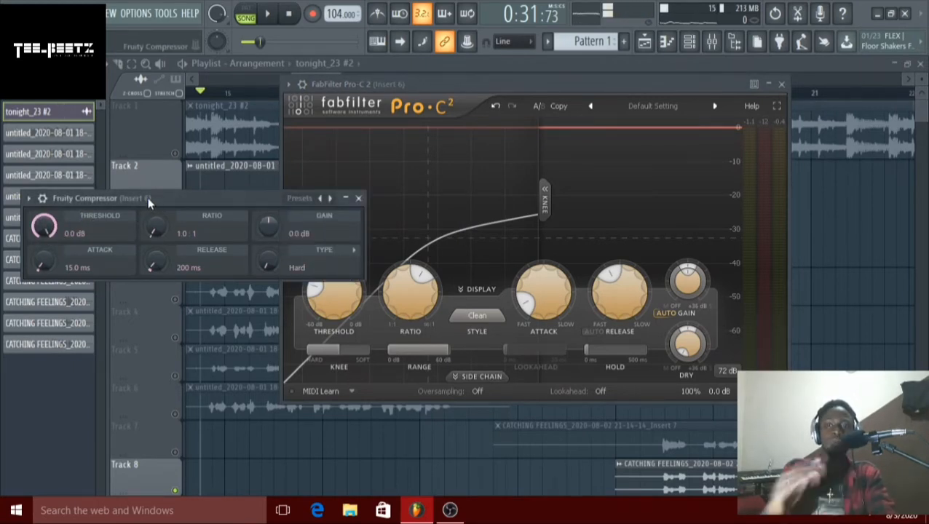
left_click(450, 87)
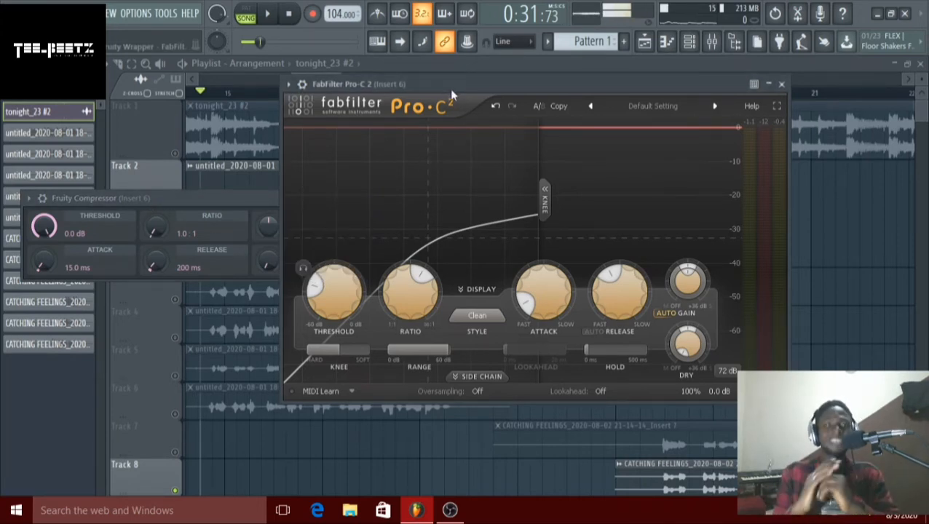
key("space")
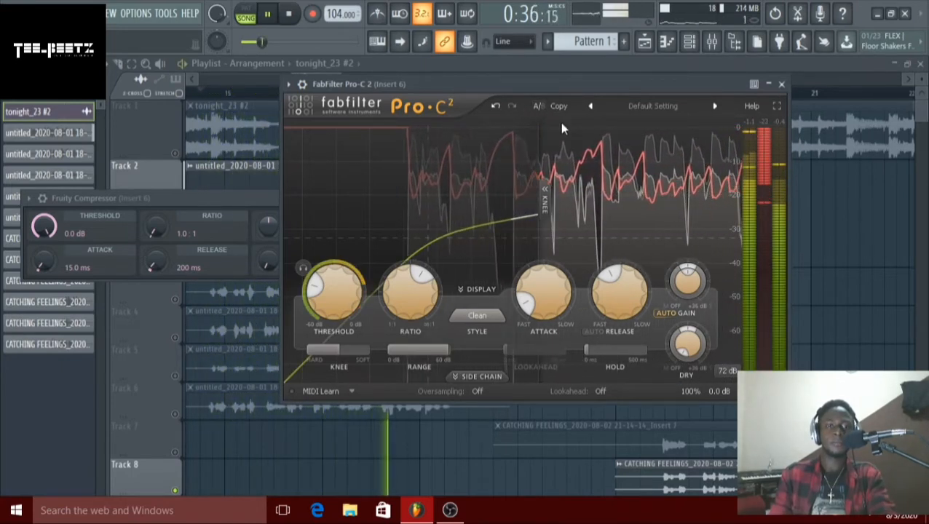
Stop playback, lower the Pro-C 2 threshold to -44.63 dB, and play the vocal to examine the extreme compression.
key("space")
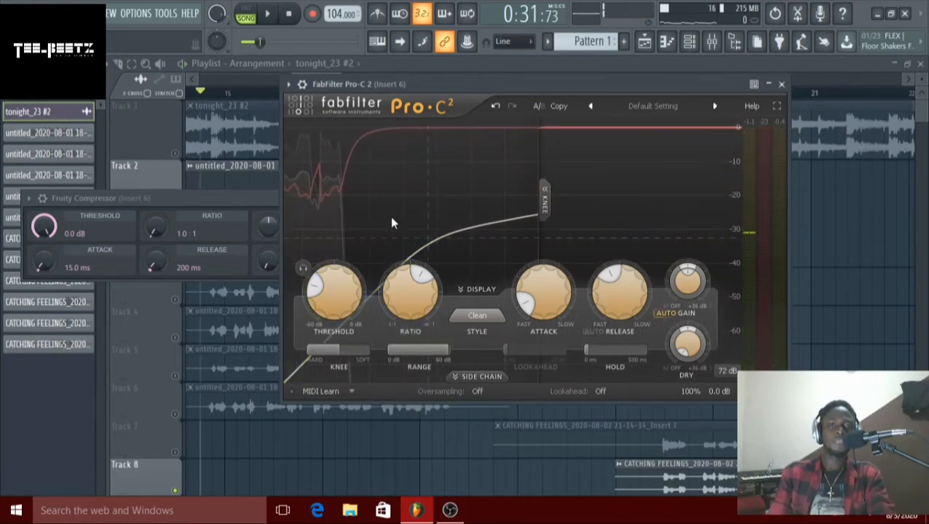
mouse_move(314, 291)
left_click_drag(315, 291, 316, 305)
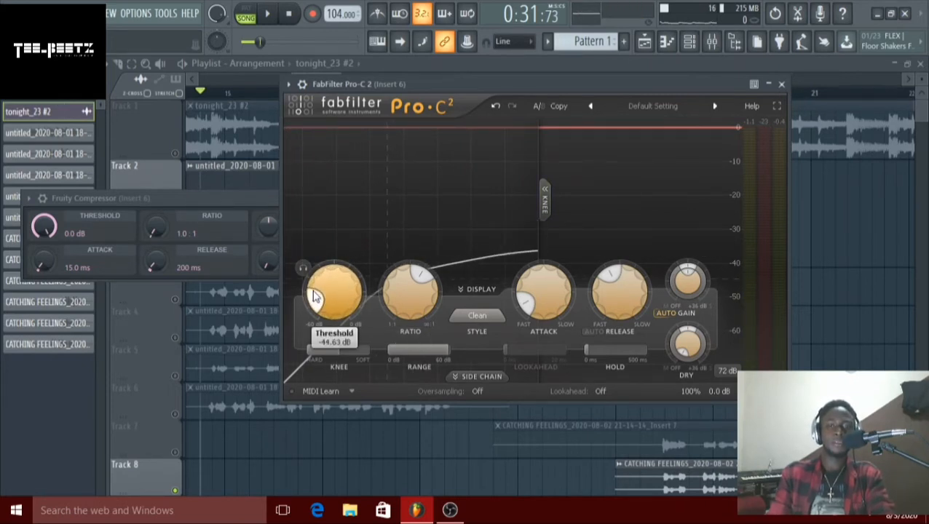
key("space")
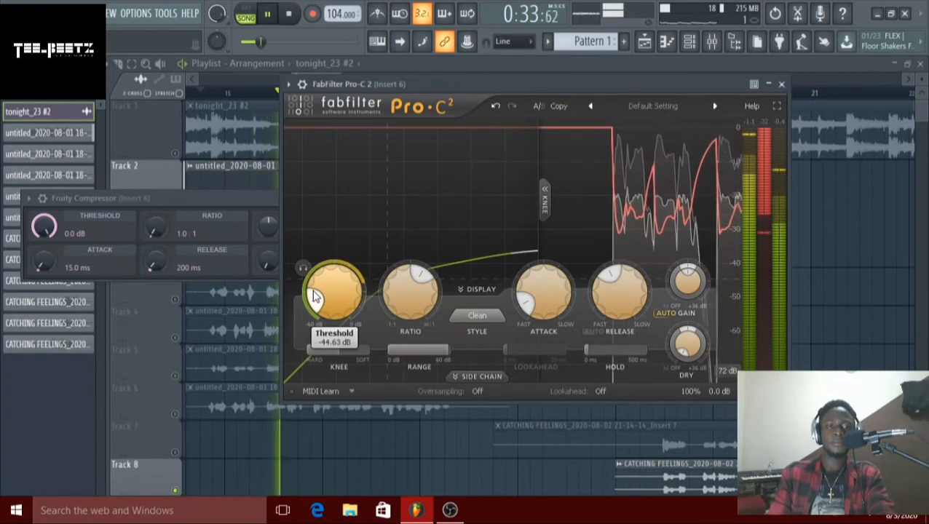
key("space")
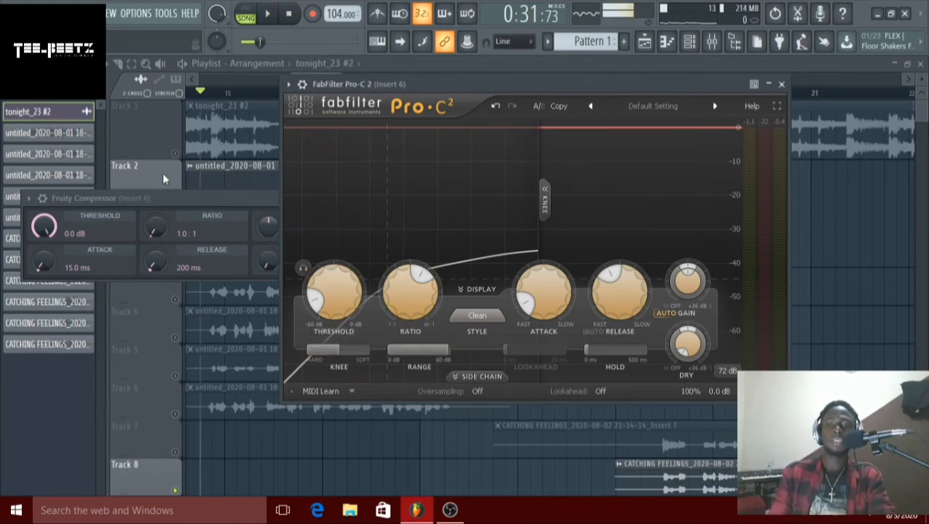
Raise the Pro-C 2 threshold to about -29 dB and play the vocal through the lighter compression.
left_click(223, 212)
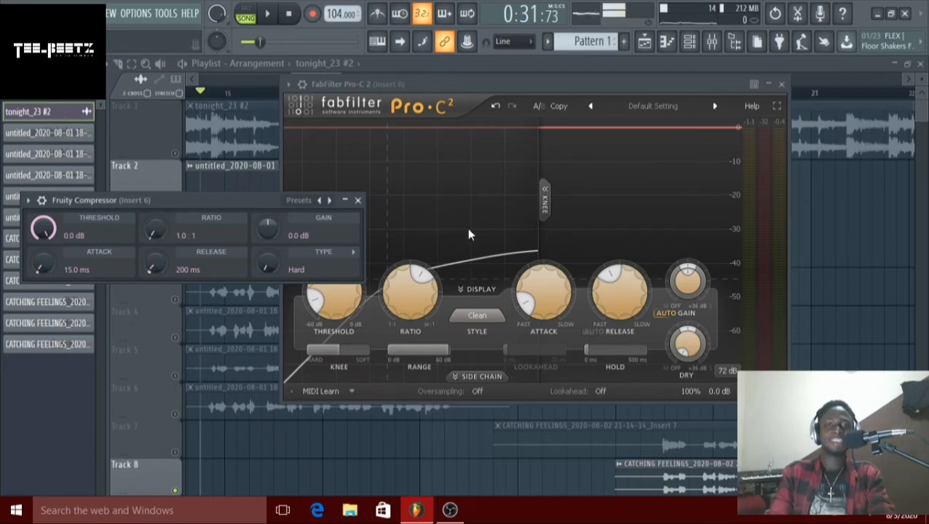
left_click_drag(315, 293, 313, 287)
key("space")
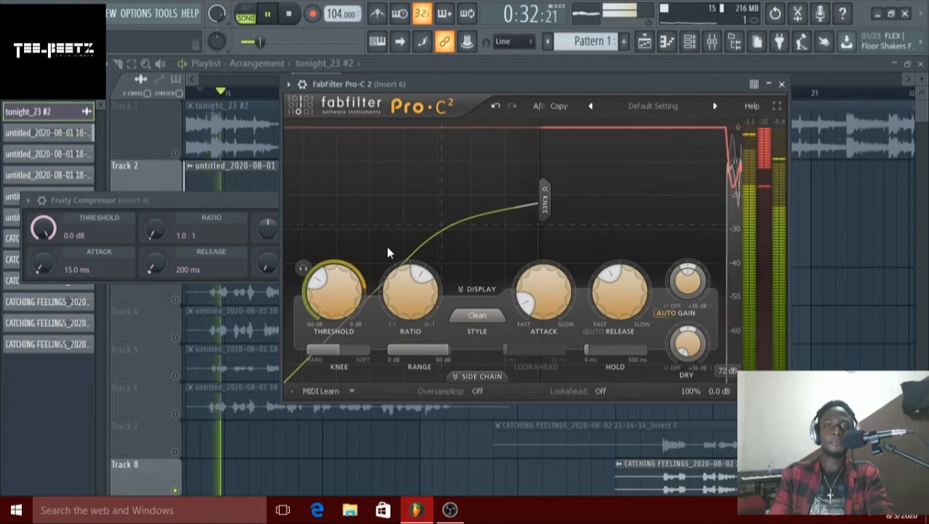
key("space")
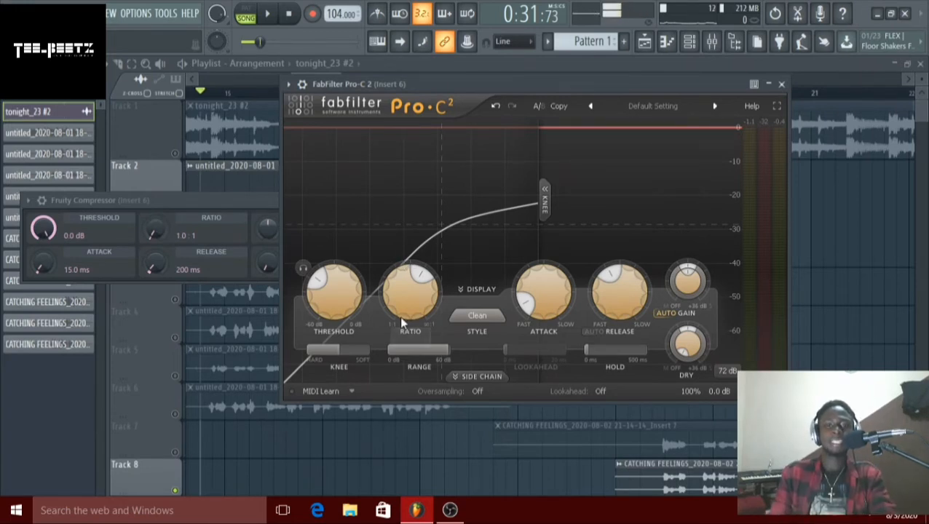
Bring the Pro-C 2 ratio to 4.24:1, and vary Fruity Compressor's ratio from 10.9:1 down to 0.4:1.
mouse_move(404, 310)
left_mouse_down()
mouse_move(404, 301)
mouse_move(406, 313)
left_mouse_up()
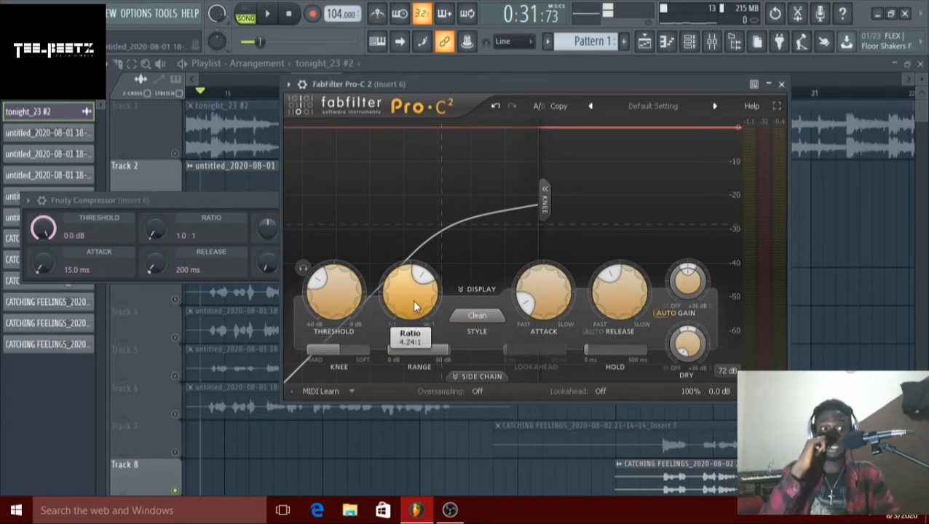
left_click_drag(154, 229, 154, 189)
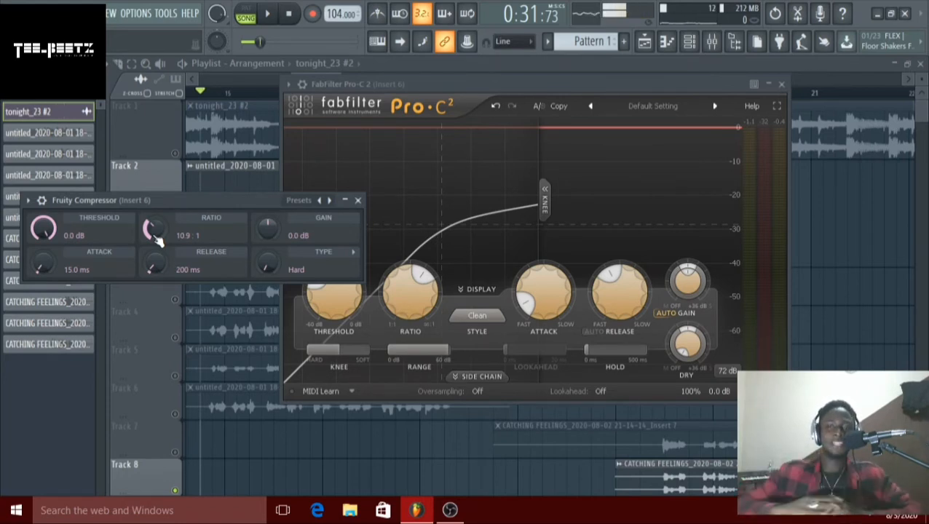
left_click_drag(155, 230, 155, 238)
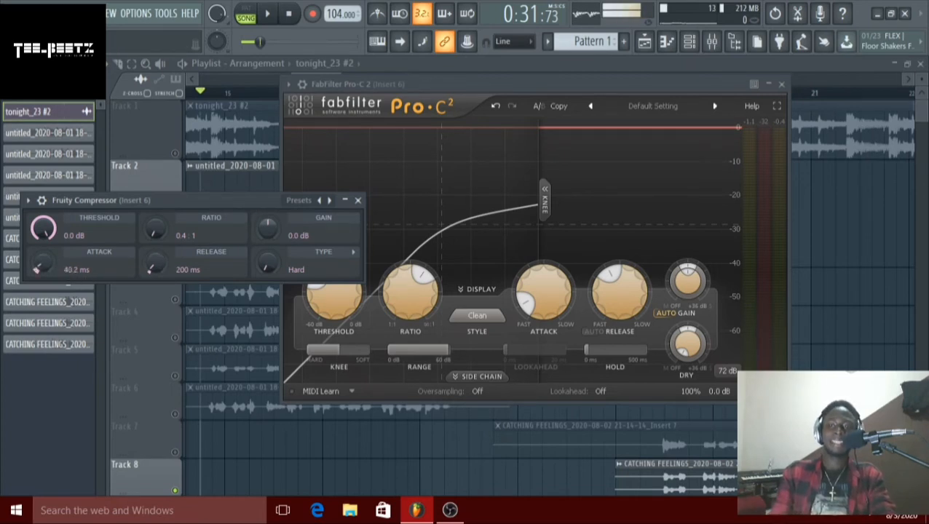
Try Fruity Compressor with 0.0 ms attack, 1 ms release and 0.5 dB gain, and restore the attack to 15.0 ms.
left_click_drag(53, 266, 54, 294)
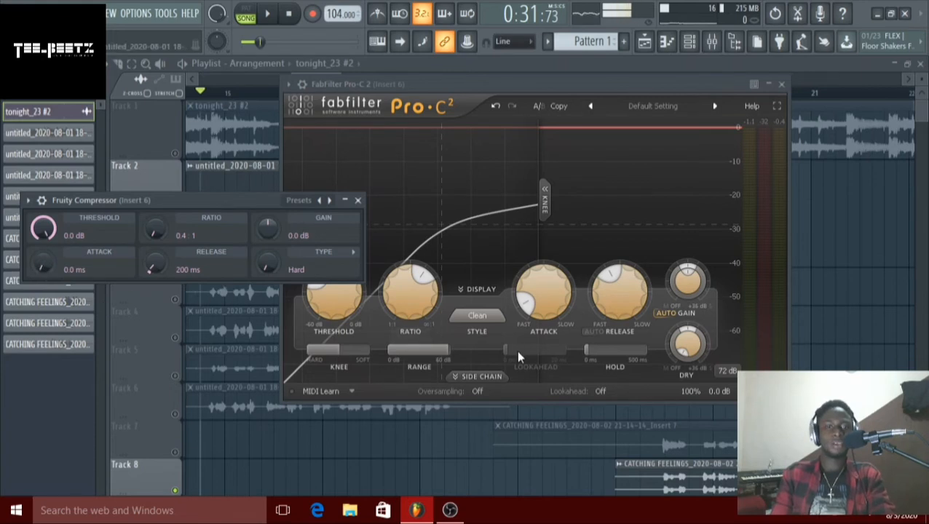
left_click(548, 299)
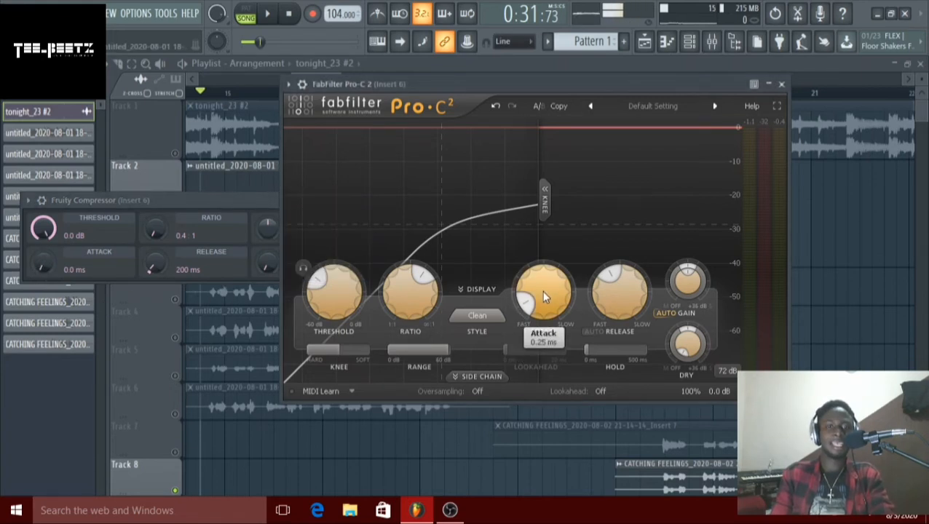
left_click(234, 206)
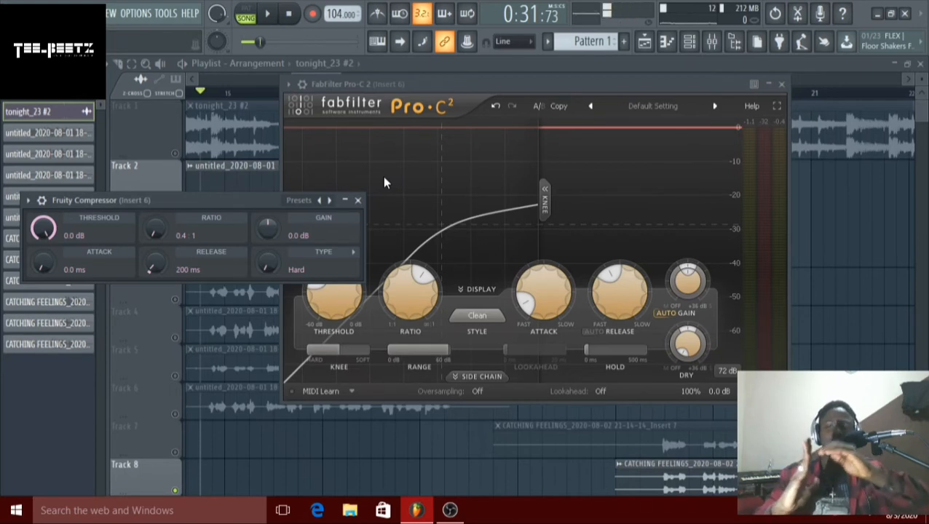
mouse_move(430, 314)
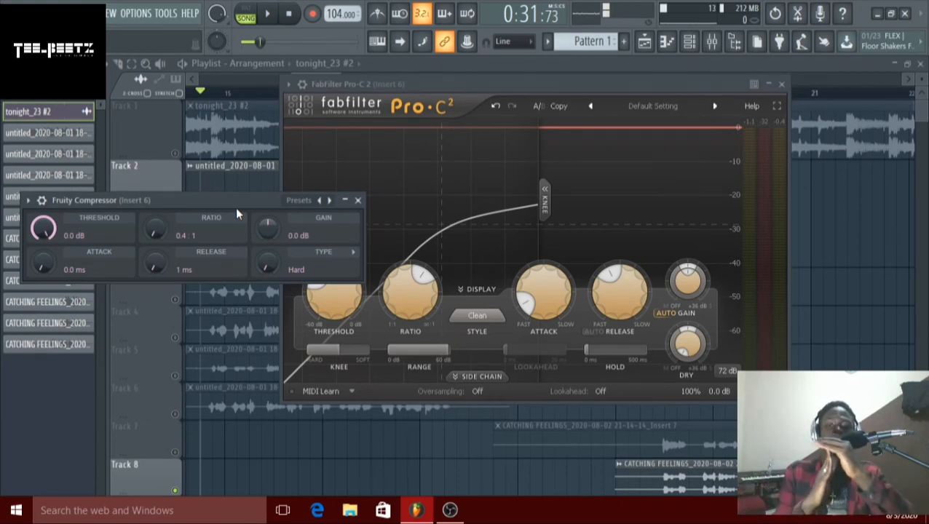
left_click_drag(267, 228, 268, 230)
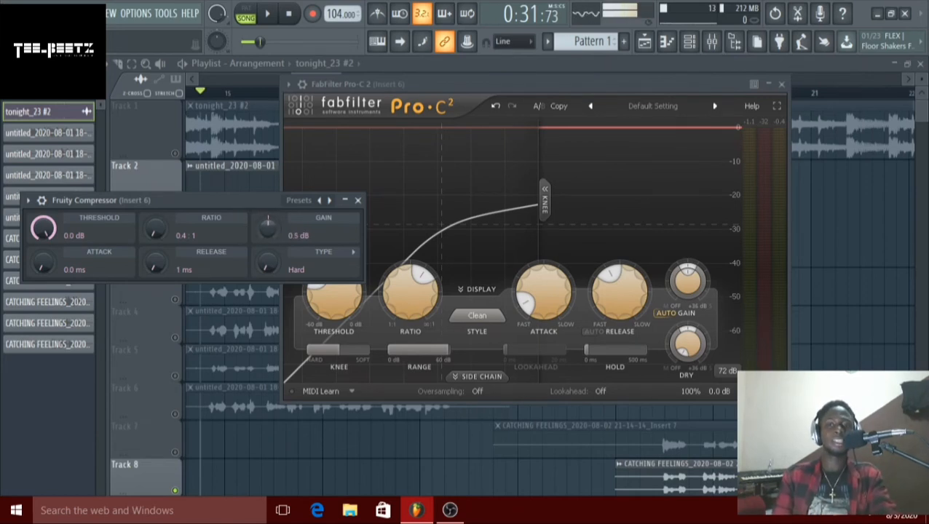
right_click(265, 235)
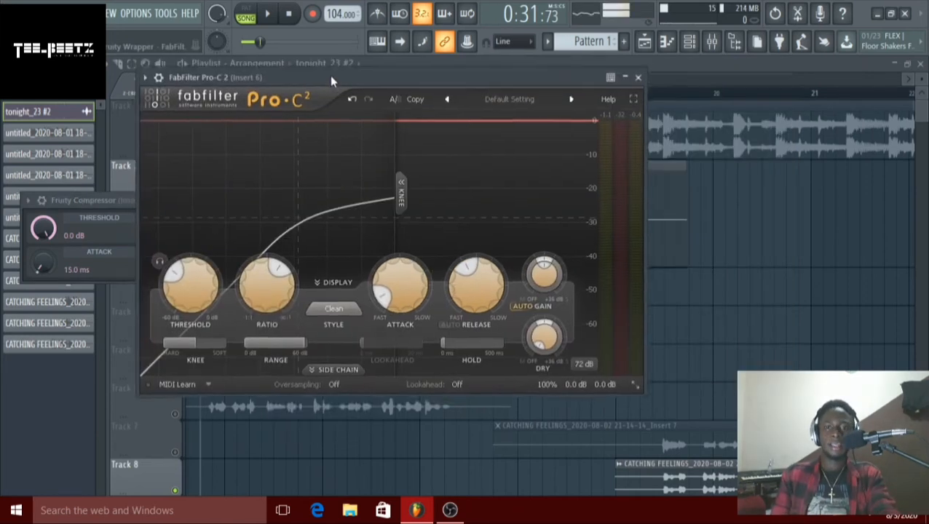
Set the Pro-C 2 ratio to 3.06:1, lengthen its attack and release, adjust its gain, and close the plugin windows.
left_click_drag(330, 76, 336, 93)
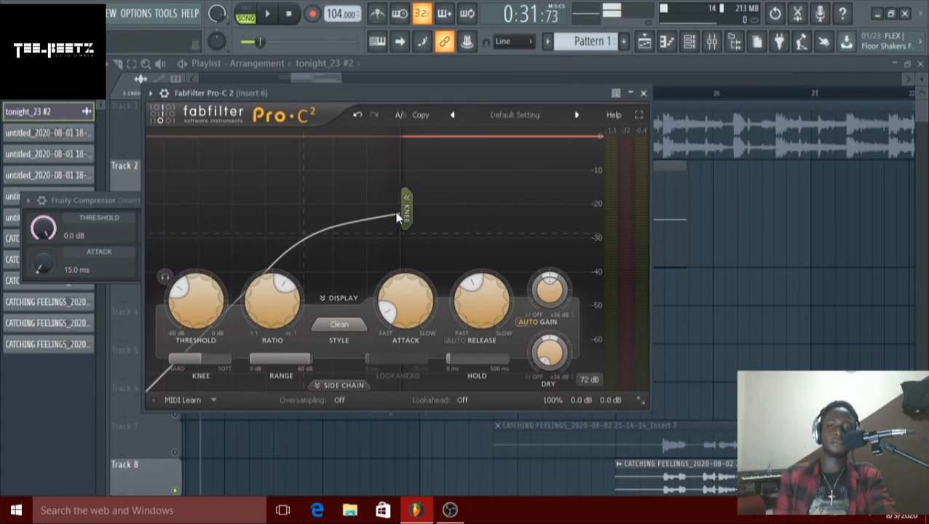
mouse_move(251, 298)
left_mouse_down()
mouse_move(256, 313)
mouse_move(256, 296)
left_mouse_up()
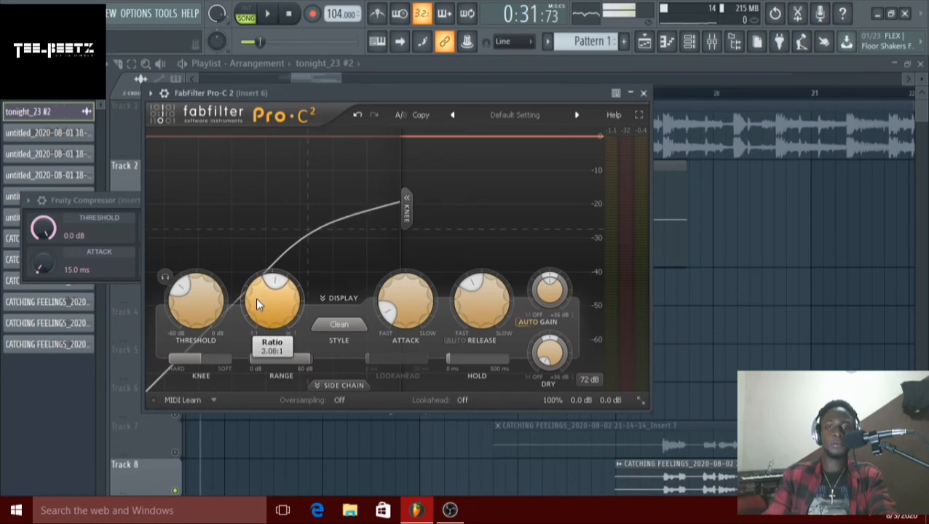
left_click_drag(397, 302, 391, 295)
left_click_drag(466, 295, 464, 281)
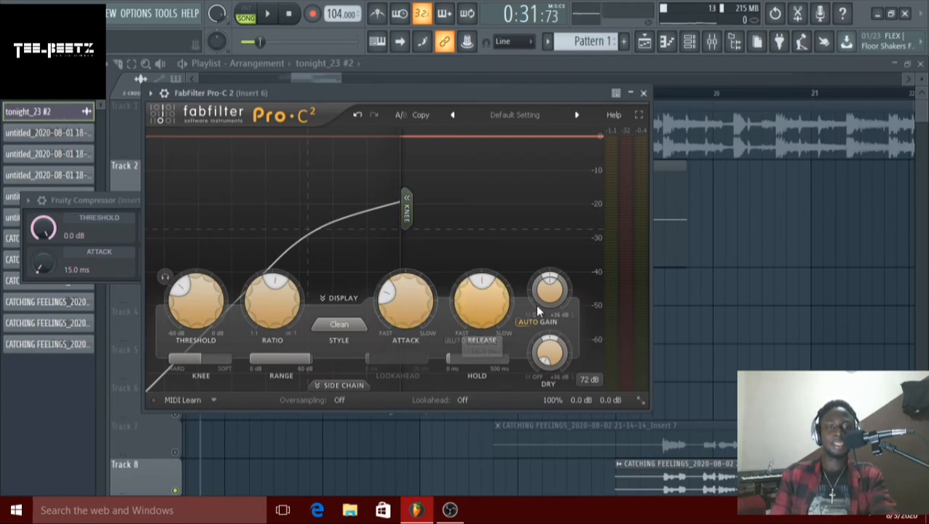
left_click_drag(547, 300, 546, 285)
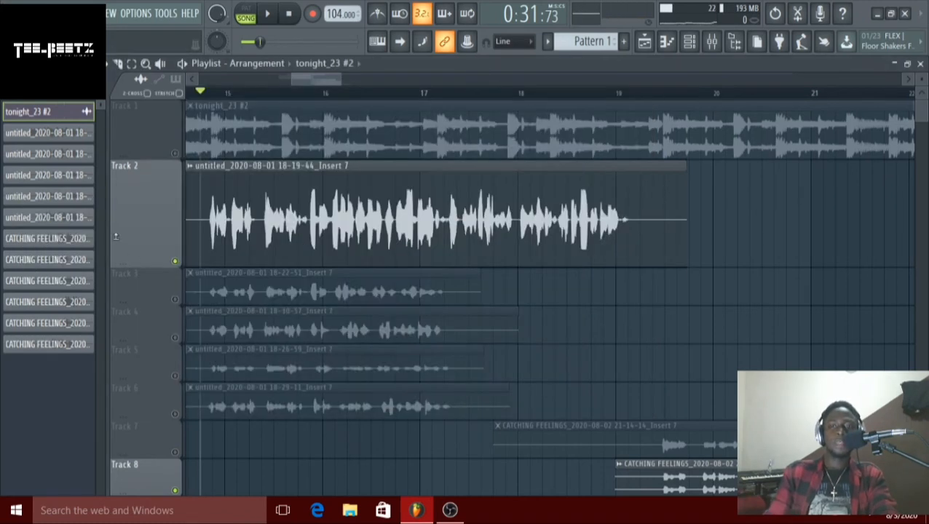
Consolidate the vocal on Track 2 from the track start to render it with the compression applied.
right_click(132, 242)
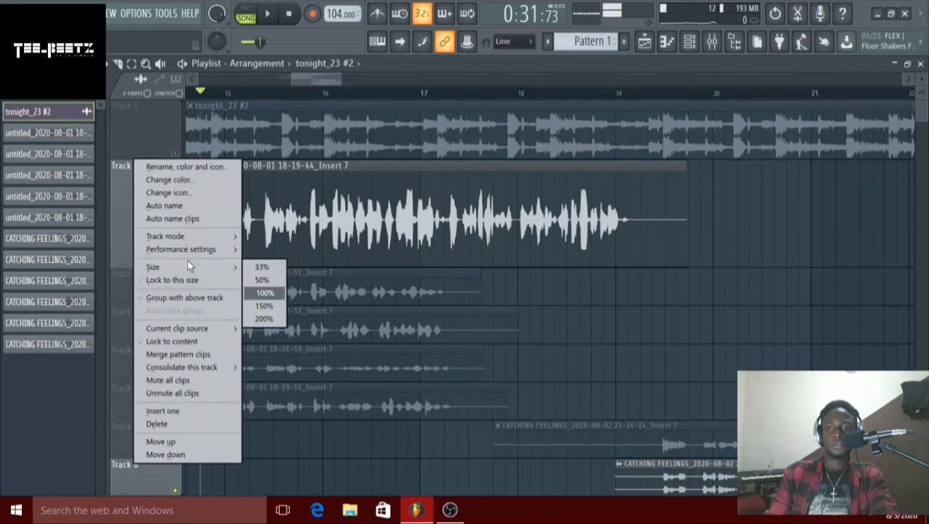
mouse_move(185, 370)
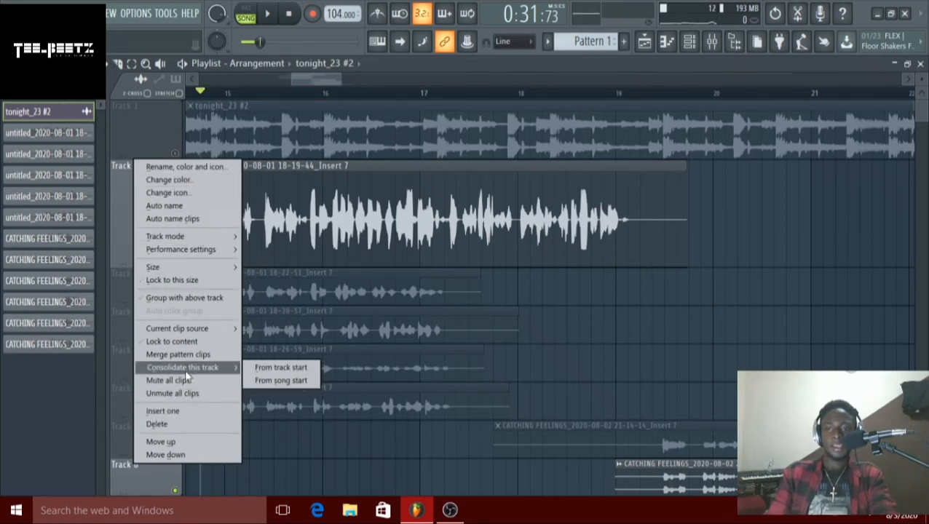
left_click(256, 367)
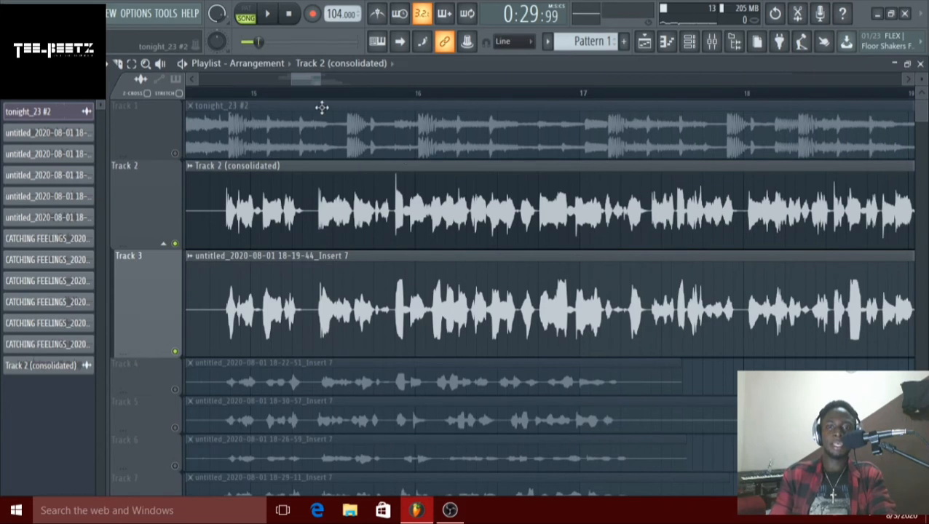
Mute the original vocal on Track 3 and play the consolidated Track 2 vocal to examine the compressed sound.
left_click_drag(308, 78, 321, 86)
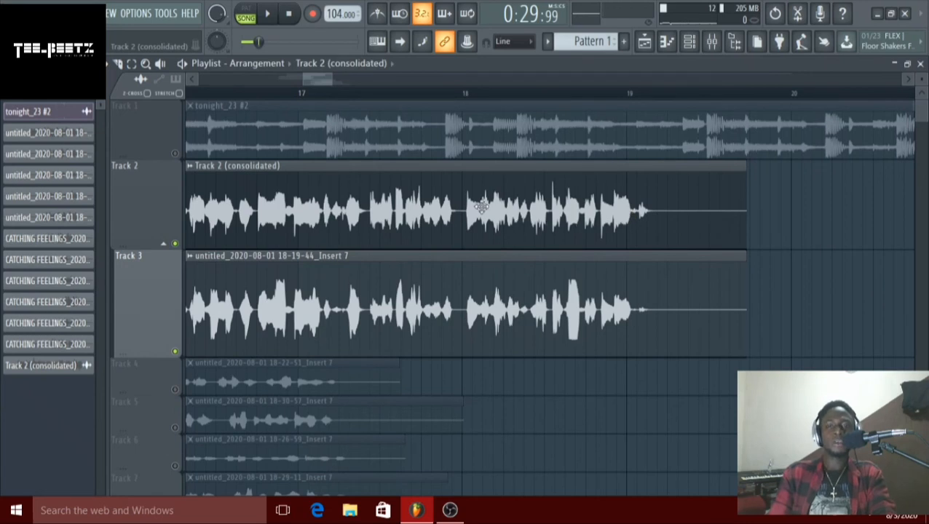
left_click(176, 351)
key("space")
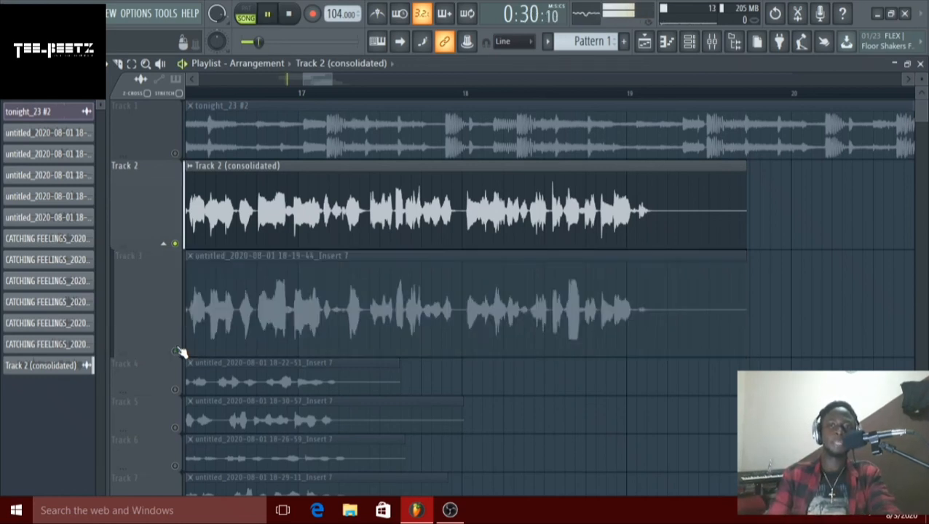
key("space")
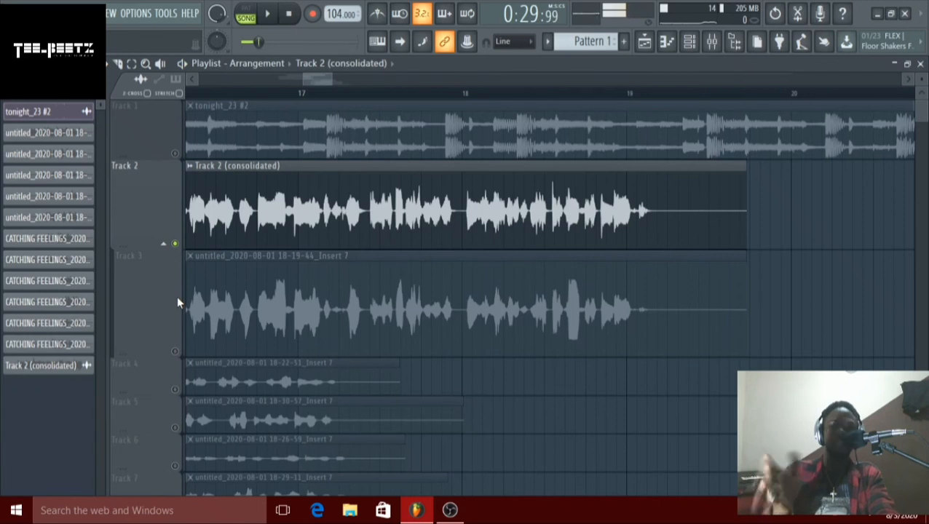
key("space")
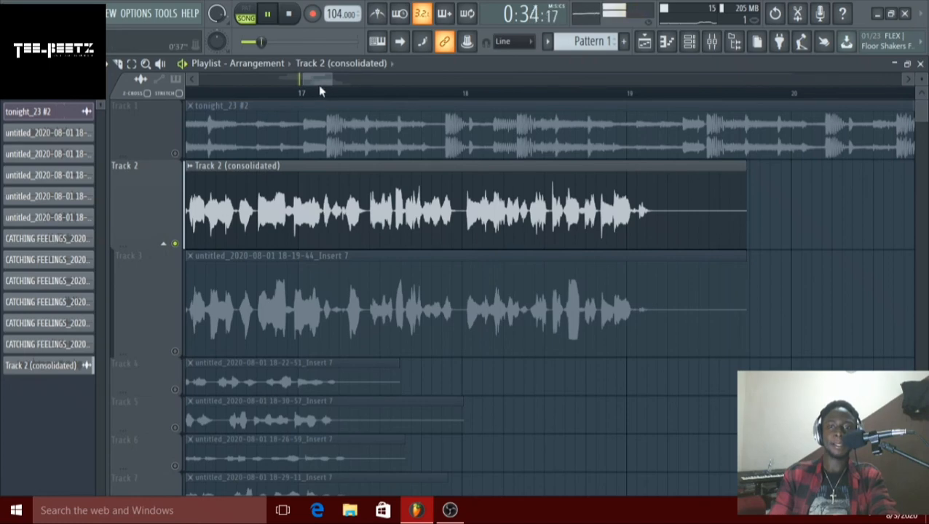
mouse_move(316, 79)
left_mouse_down()
mouse_move(300, 79)
mouse_move(313, 78)
left_mouse_up()
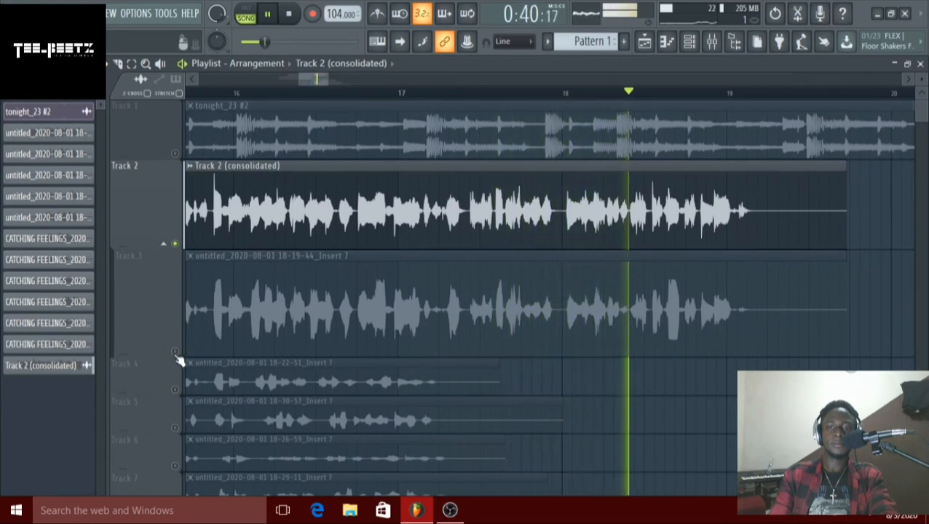
key("space")
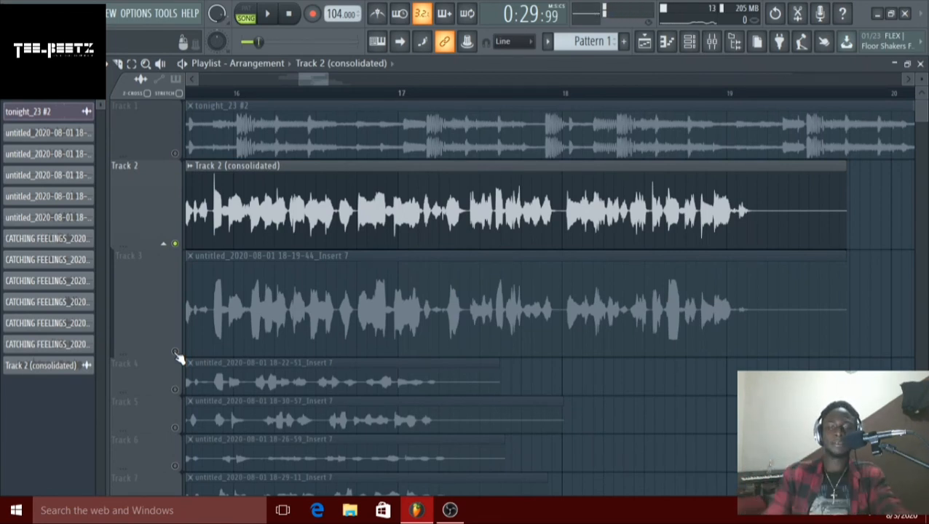
Mute the consolidated Track 2, unmute the original vocal on Track 3, and play it for comparison.
left_click(178, 354)
key("space")
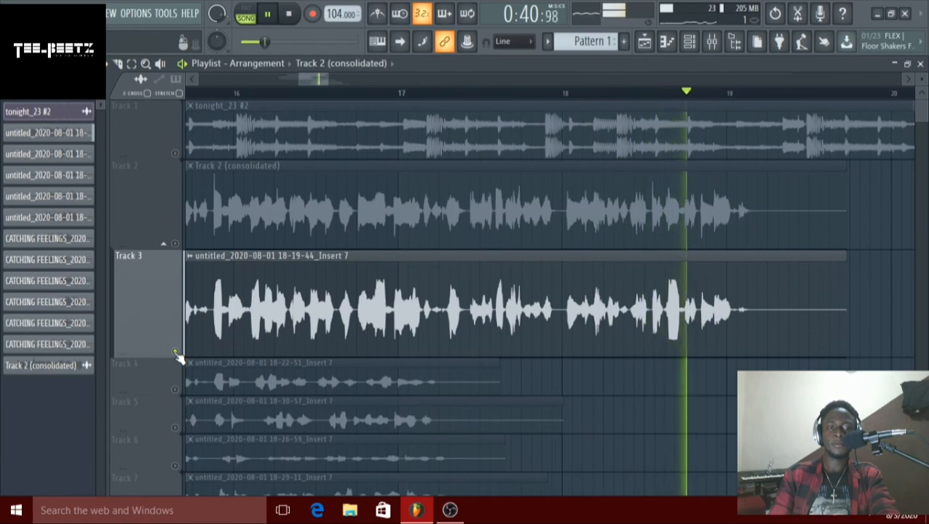
key("space")
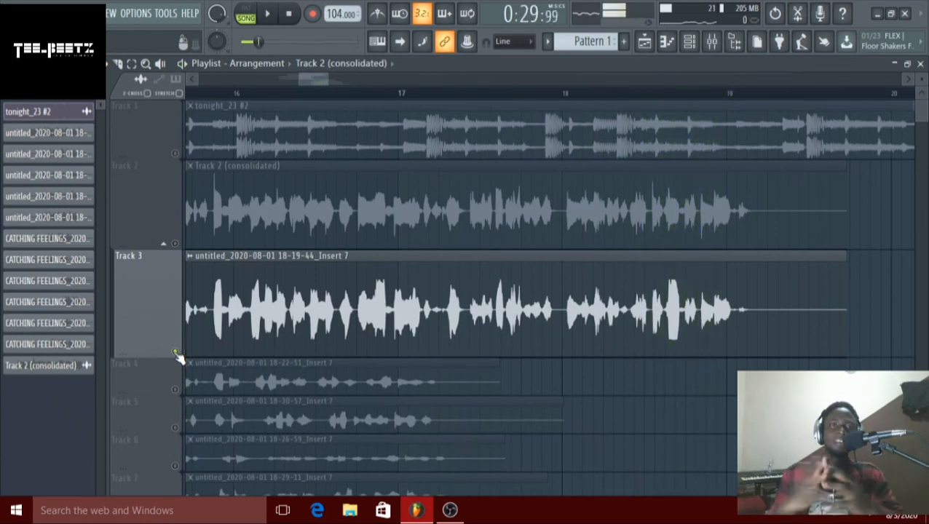